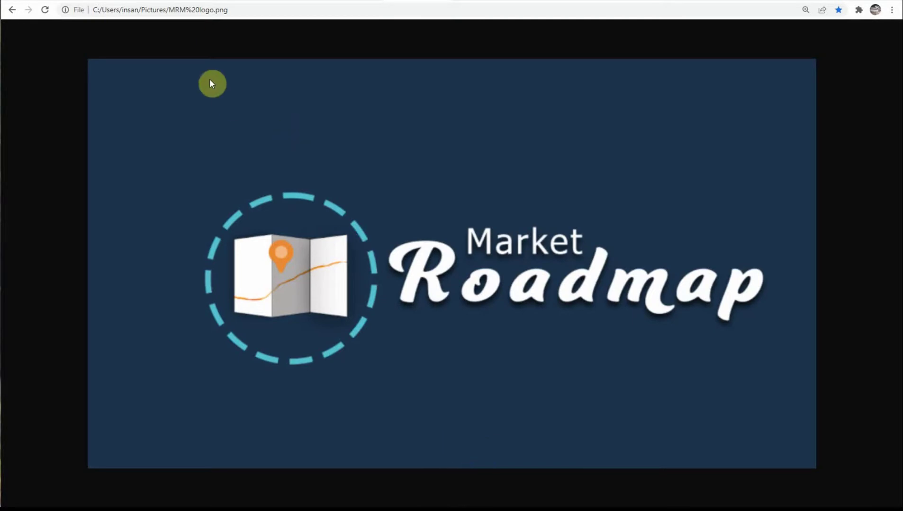
# - On the AAPL chart, select the descending and diagonal trend lines and pan up to higher levels
pyautogui.click(222, 1)
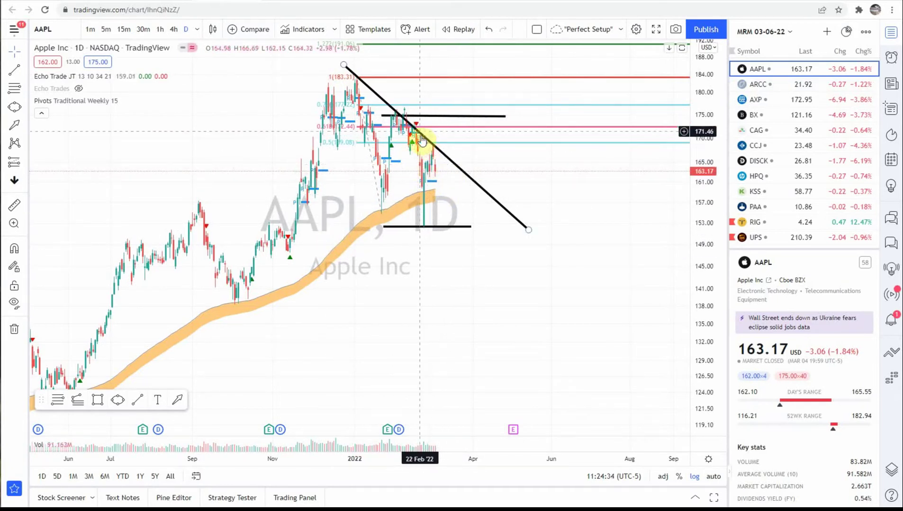
pyautogui.click(384, 106)
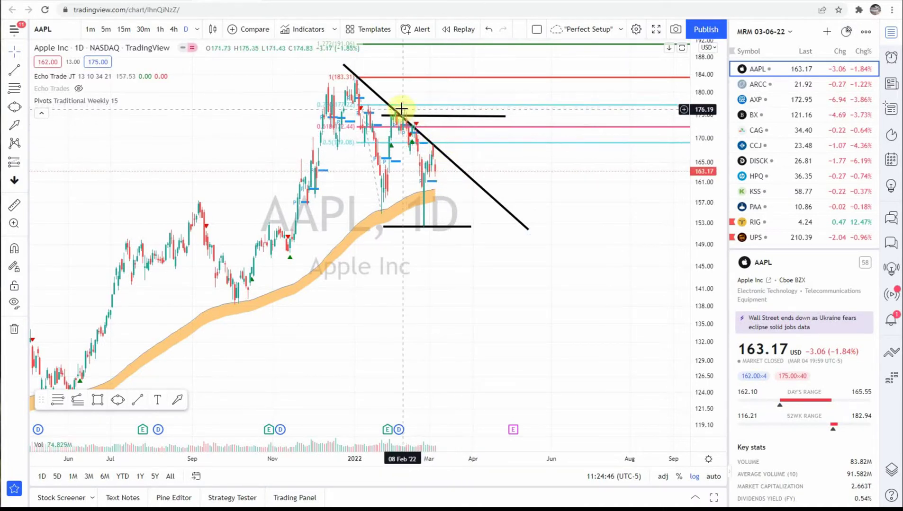
pyautogui.click(445, 160)
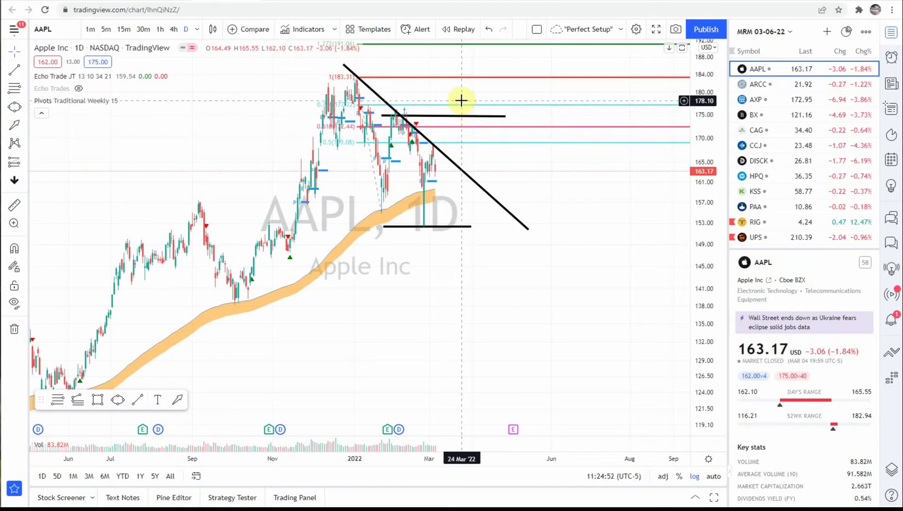
pyautogui.moveTo(486, 60); pyautogui.dragTo(485, 114)
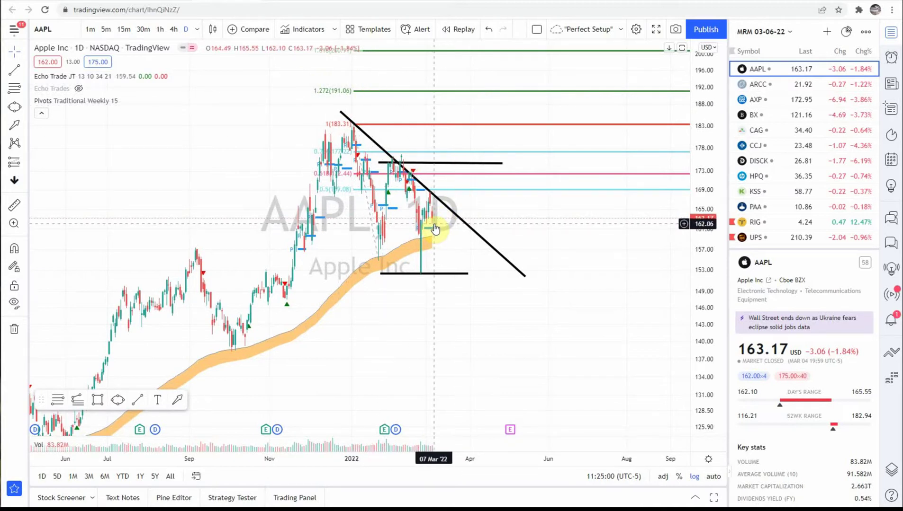
# - Drag the AAPL Fibonacci low anchor down to the recent low, then switch to ARCC
pyautogui.moveTo(378, 264); pyautogui.dragTo(425, 280)
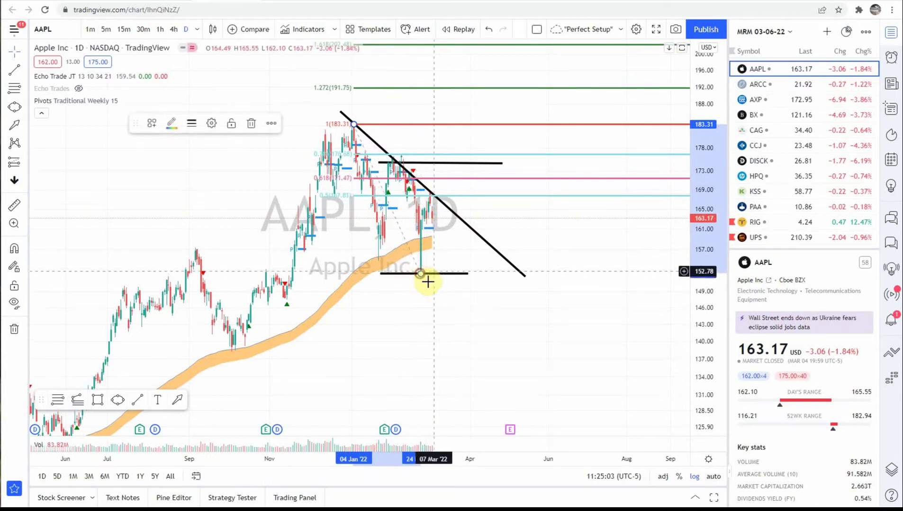
pyautogui.click(538, 242)
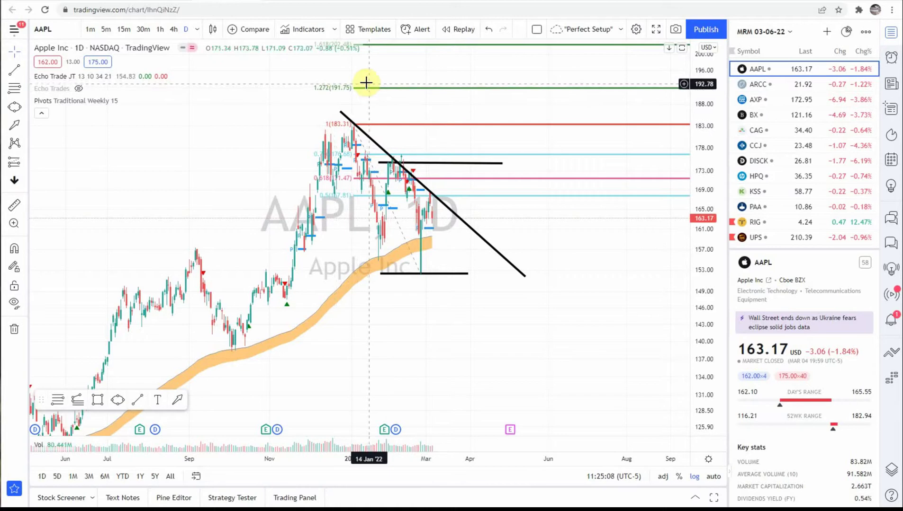
pyautogui.click(760, 85)
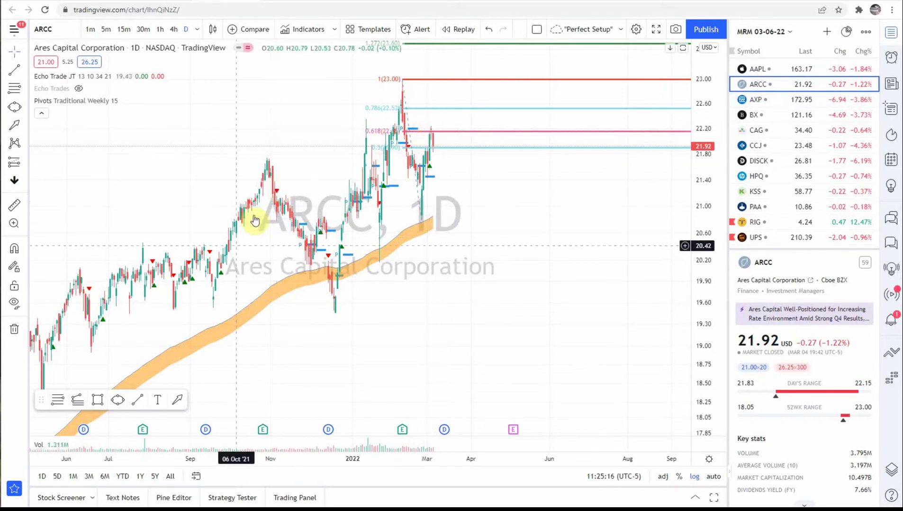
# - Draw an up-right projection arrow from the latest ARCC candles, then switch to AXP
pyautogui.click(180, 403)
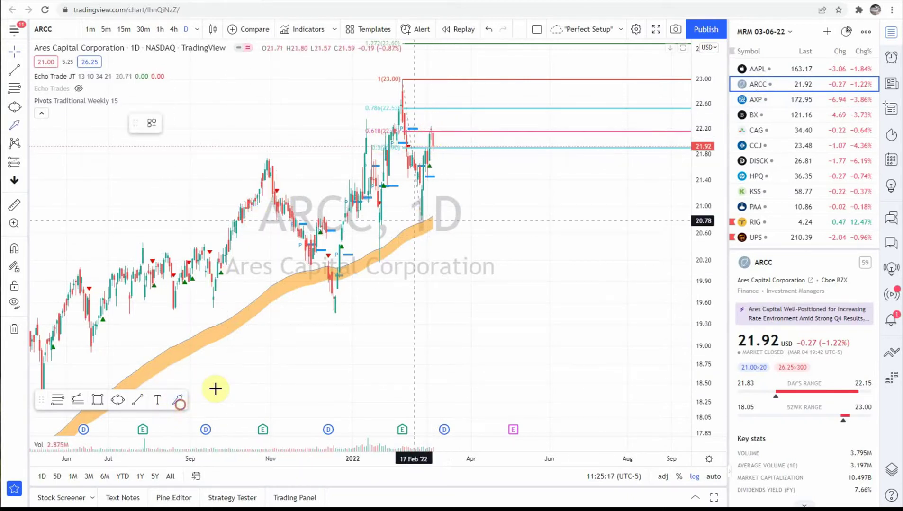
pyautogui.click(438, 162)
pyautogui.click(454, 116)
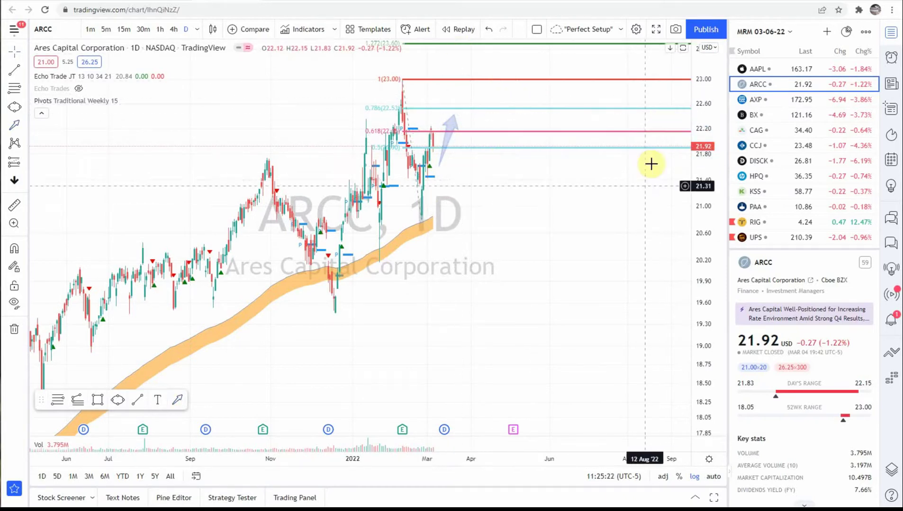
pyautogui.moveTo(650, 163); pyautogui.dragTo(624, 251)
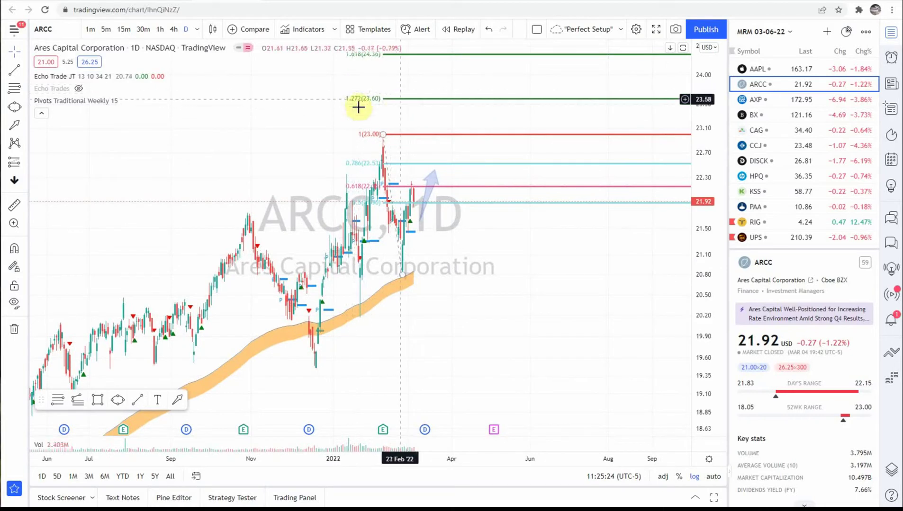
pyautogui.click(777, 99)
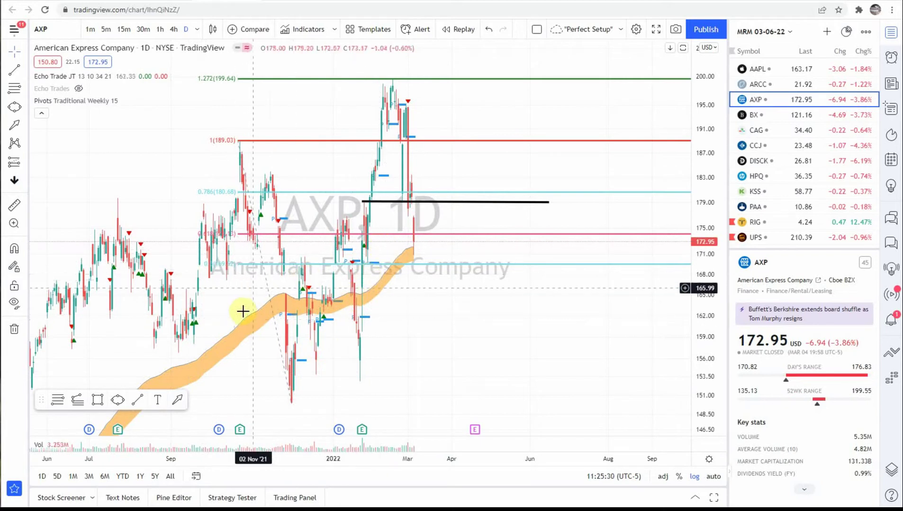
# - Delete AXP's old Fibonacci and draw a new one from the 199.52 high to the 170.84 low
pyautogui.click(268, 287)
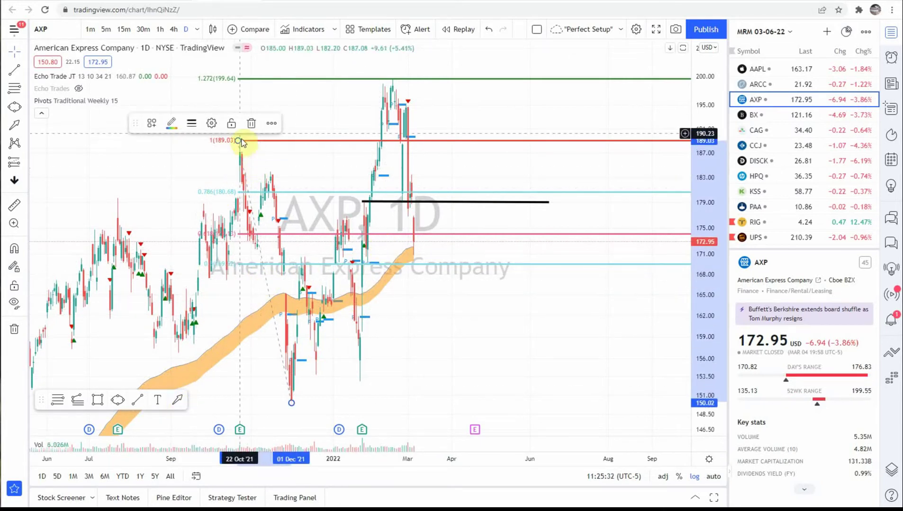
pyautogui.click(251, 124)
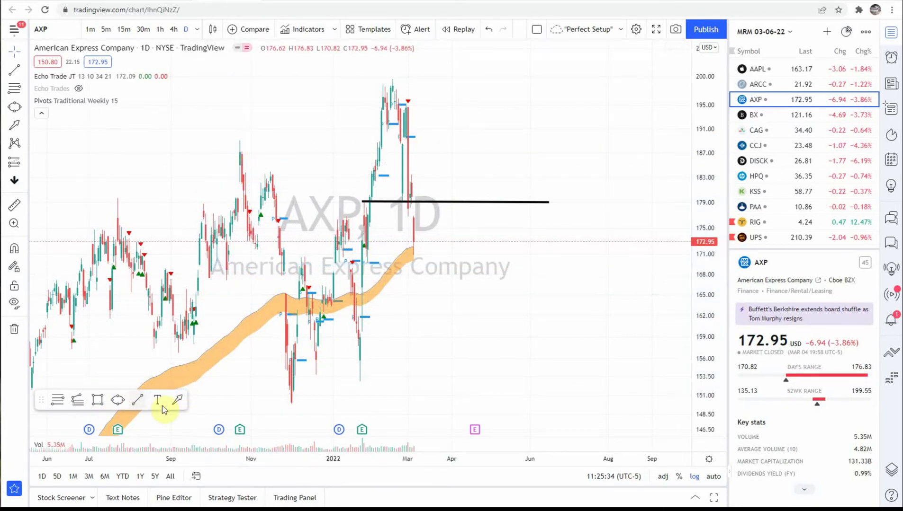
pyautogui.click(63, 401)
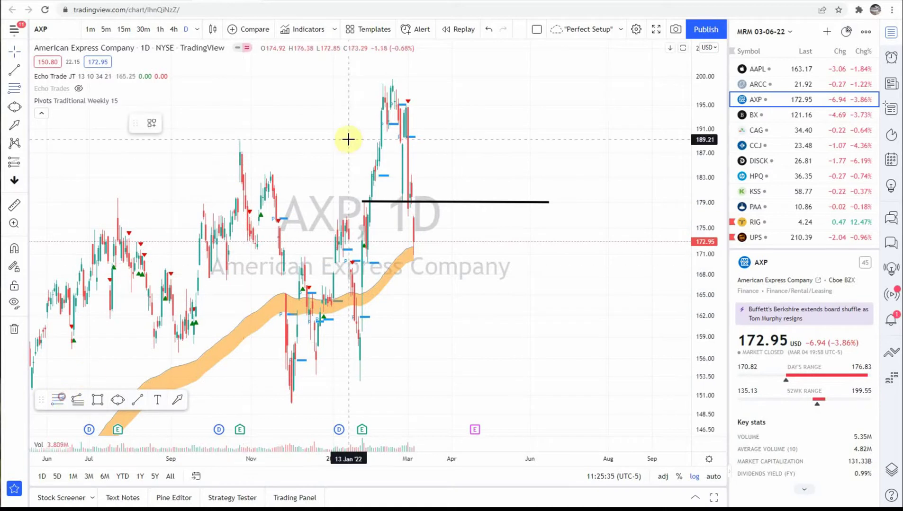
pyautogui.click(392, 78)
pyautogui.click(416, 256)
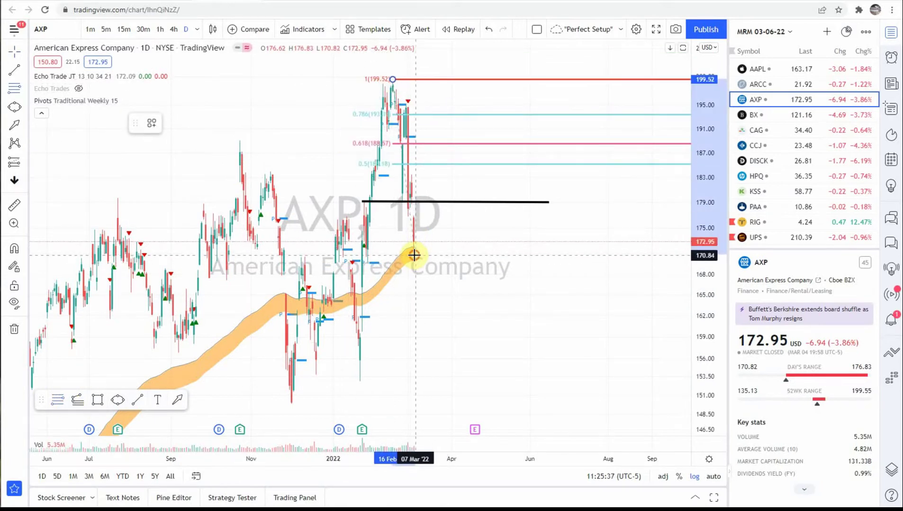
pyautogui.click(531, 269)
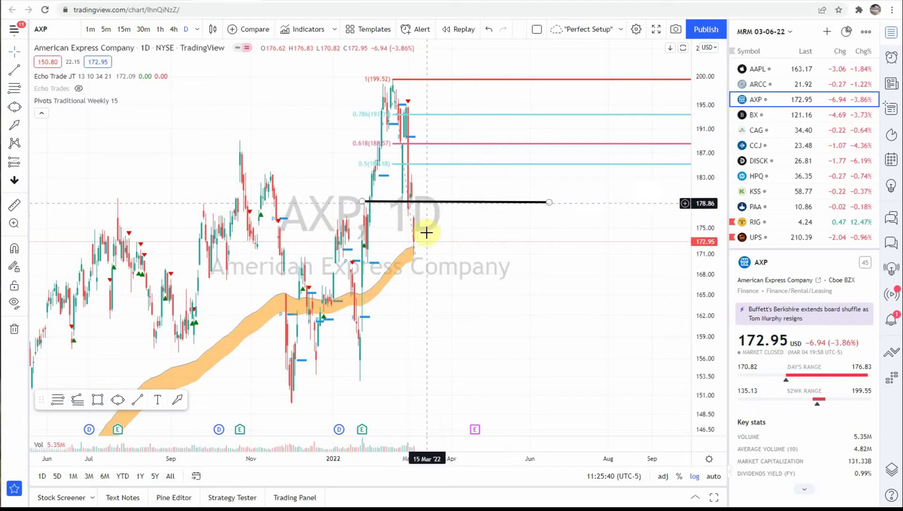
# - Draw an arrow from the latest candle up to the 0.618 level, then open BX
pyautogui.click(175, 402)
pyautogui.click(413, 224)
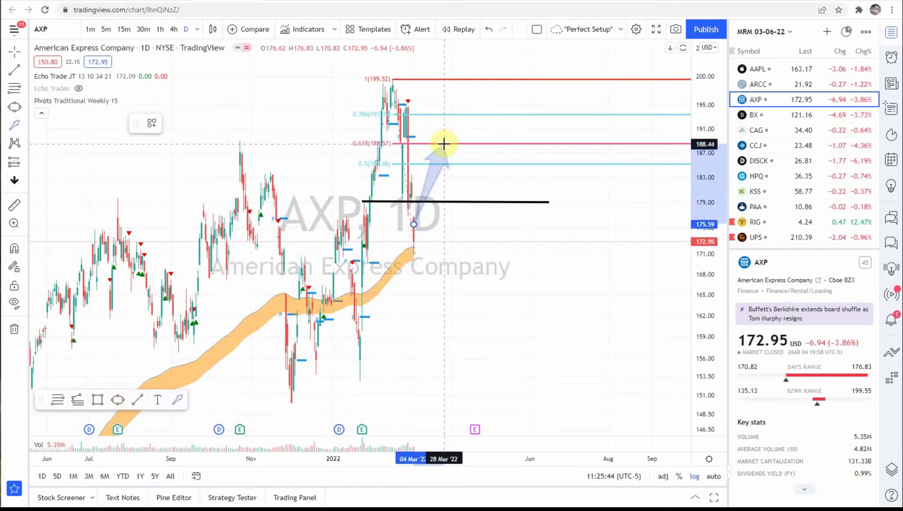
pyautogui.click(444, 144)
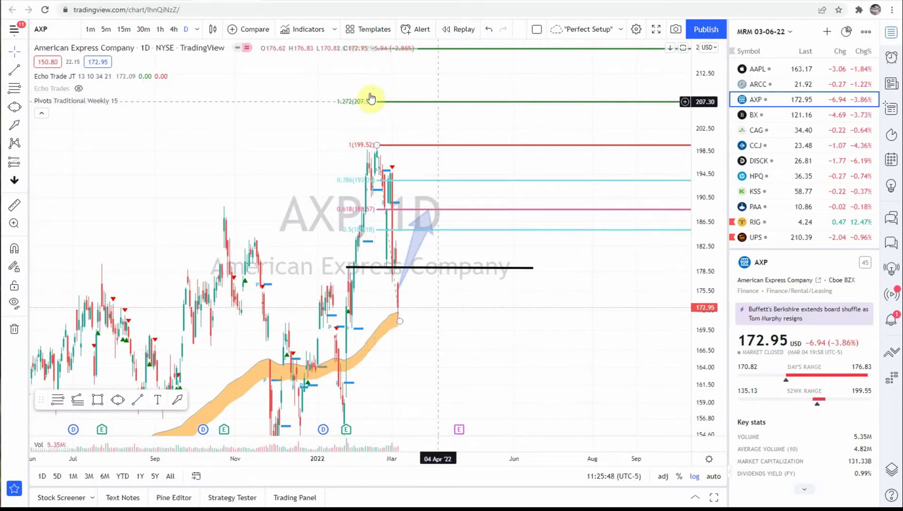
pyautogui.click(778, 115)
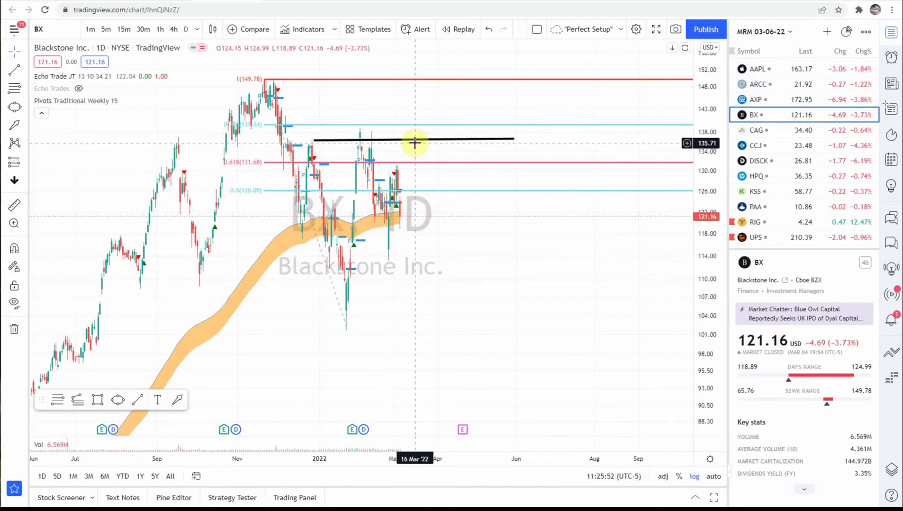
# - Nudge the BX Fibonacci low anchor down so 0.618 reads 131.33, then switch to CAG
pyautogui.moveTo(346, 327); pyautogui.dragTo(347, 336)
pyautogui.click(426, 284)
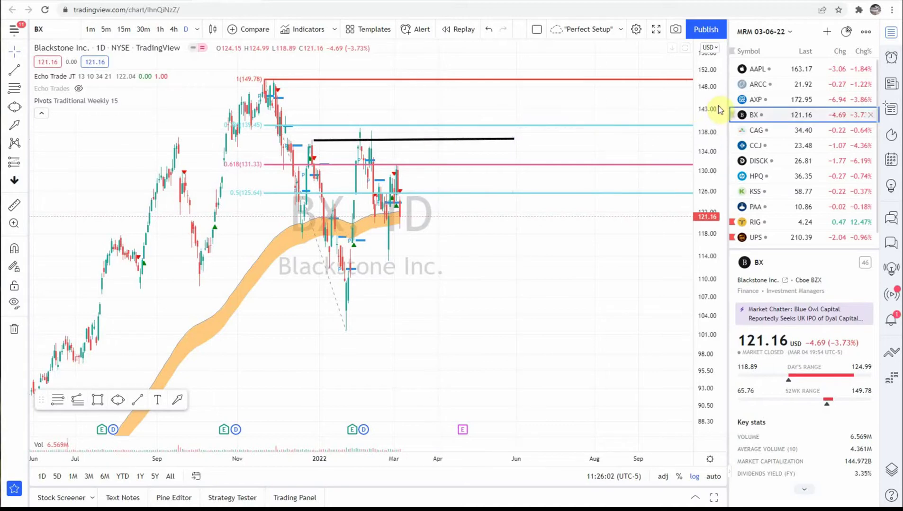
pyautogui.click(779, 133)
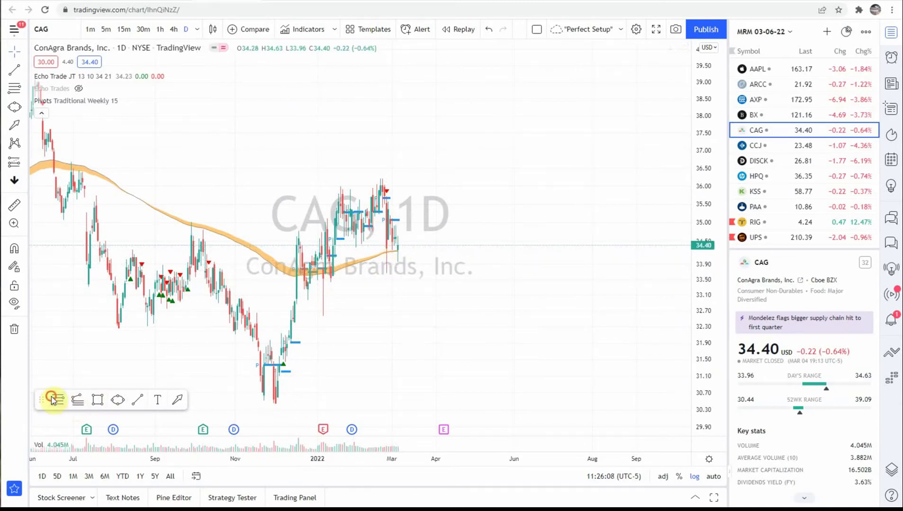
# - Draw a CAG Fibonacci from 36.20 to 33.65 and a horizontal line near 35.16, then open CCJ
pyautogui.moveTo(381, 179)
pyautogui.mouseDown()
pyautogui.moveTo(403, 252)
pyautogui.moveTo(387, 274)
pyautogui.mouseUp()
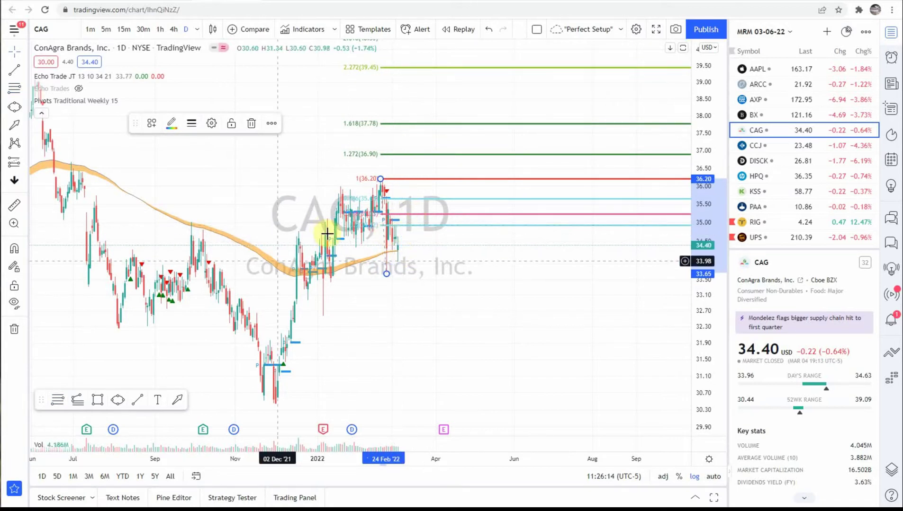
pyautogui.click(142, 401)
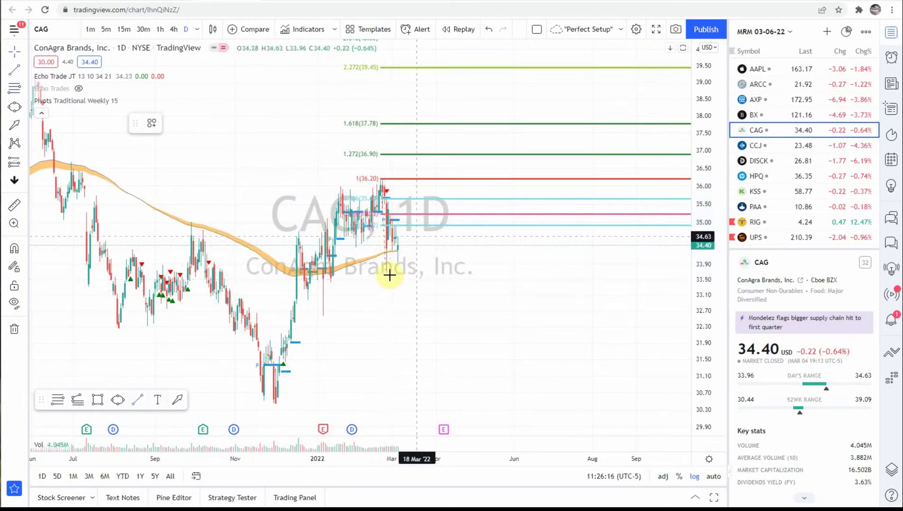
pyautogui.moveTo(388, 217); pyautogui.dragTo(499, 217)
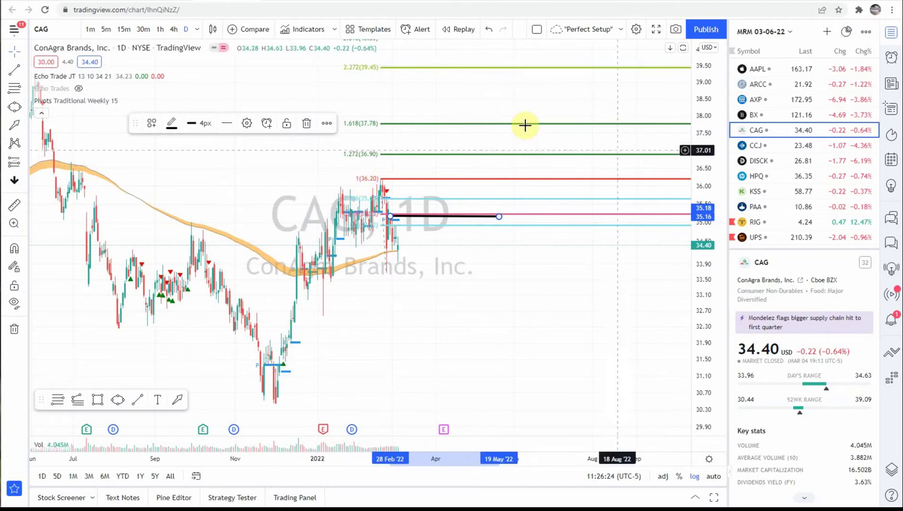
pyautogui.click(780, 146)
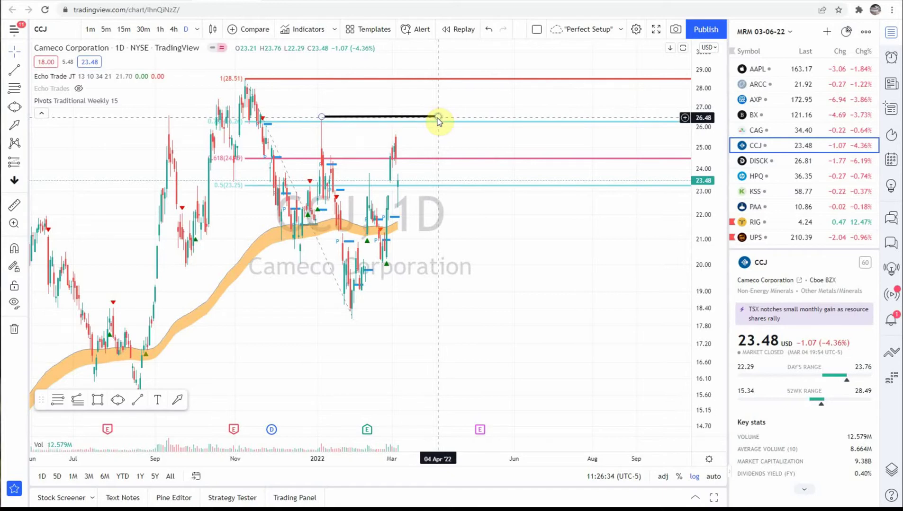
# - Select DISCK in the watchlist to show its daily chart
pyautogui.click(782, 161)
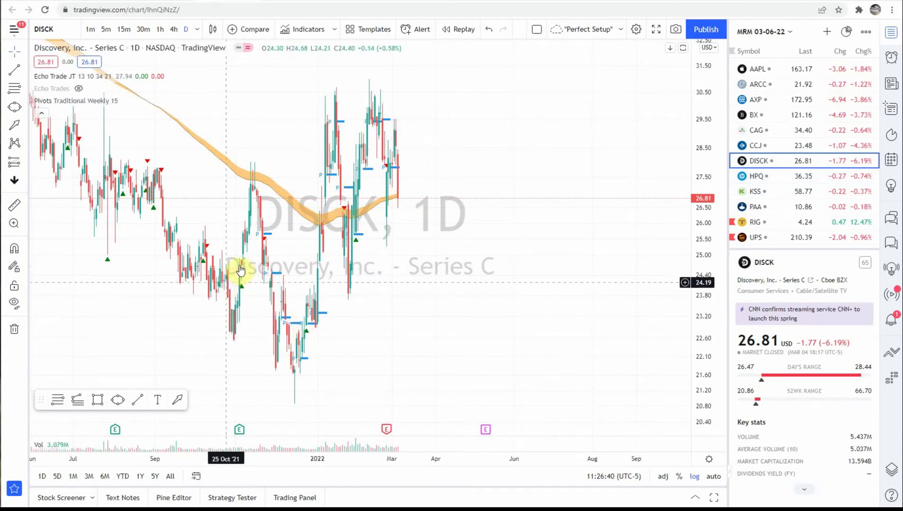
# - Draw a Fibonacci retracement on DISCK from the 30.98 high down to the recent low
pyautogui.click(57, 400)
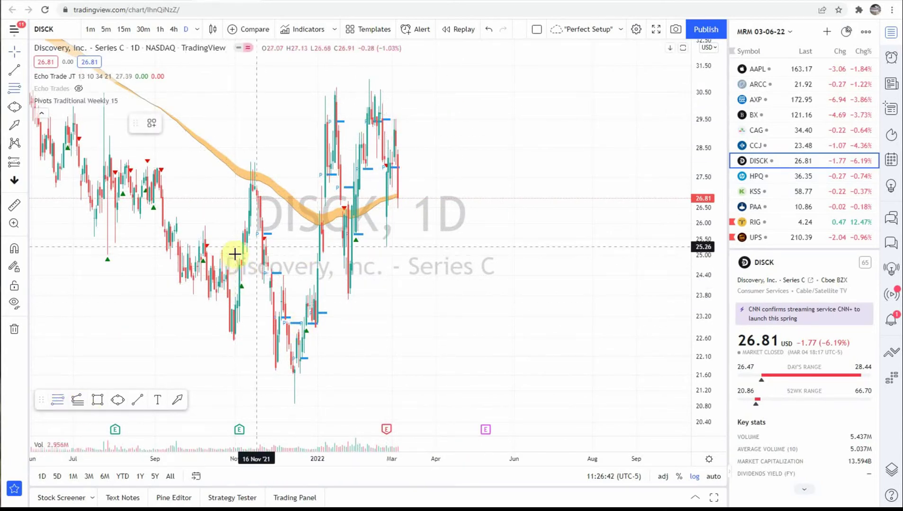
pyautogui.click(369, 79)
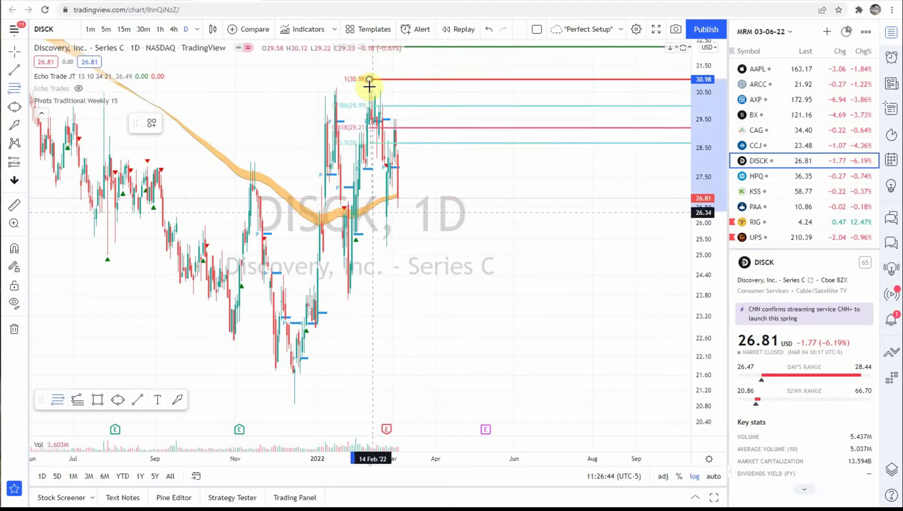
pyautogui.click(386, 245)
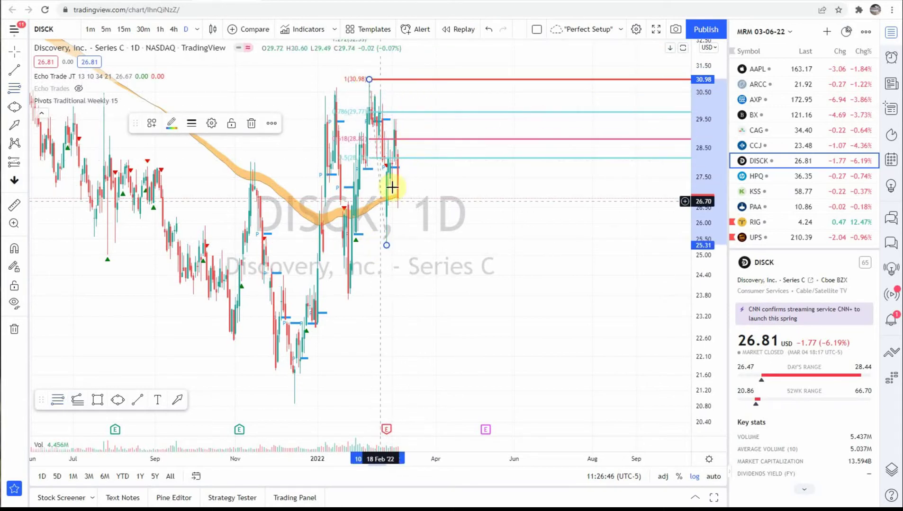
# - Add a blue upward arrow toward 29.50, compress the price scale, and open HPQ
pyautogui.click(173, 403)
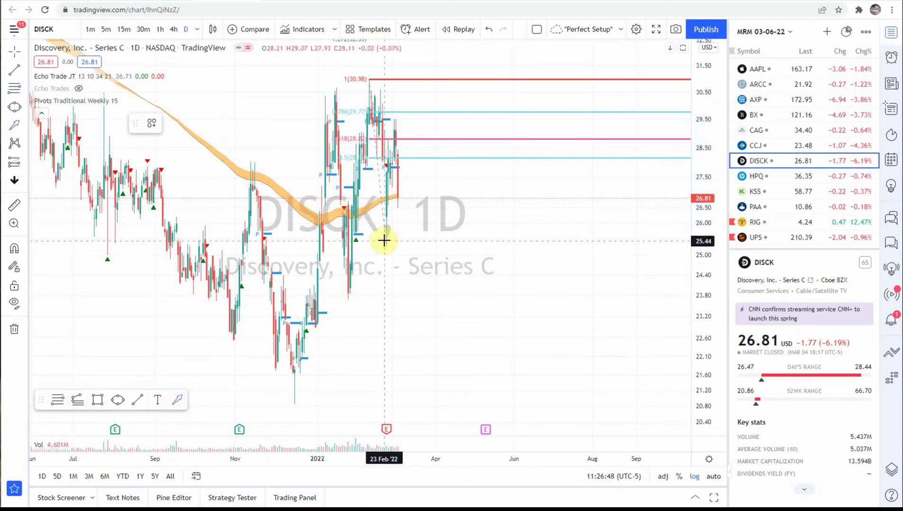
pyautogui.click(400, 195)
pyautogui.click(427, 119)
pyautogui.moveTo(695, 85); pyautogui.dragTo(695, 116)
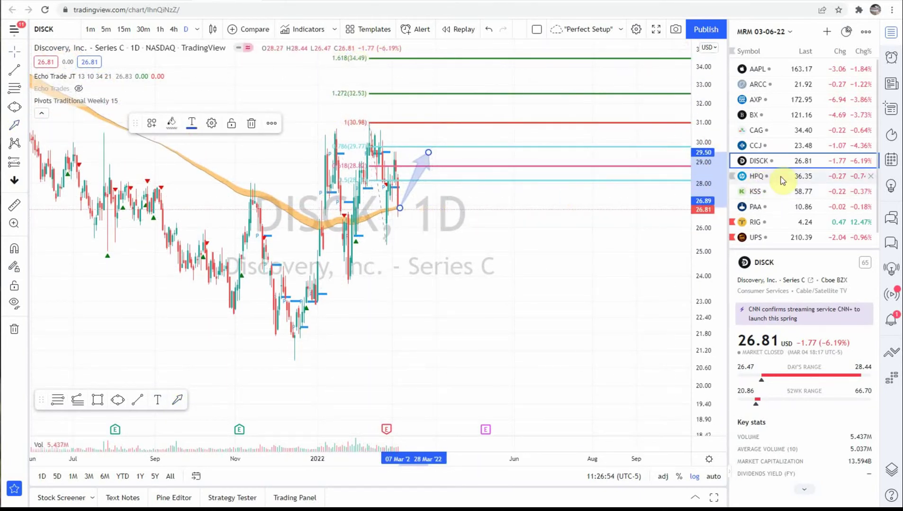
pyautogui.click(756, 177)
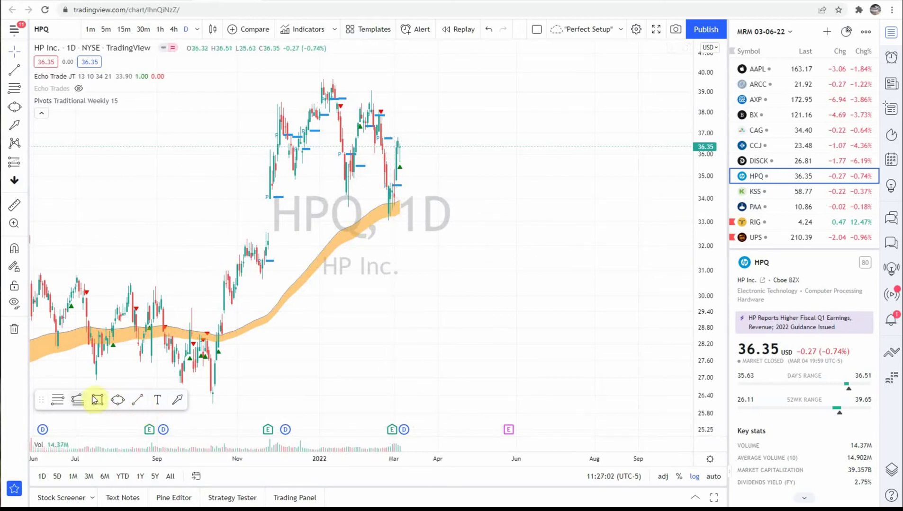
# - Draw an HPQ Fibonacci retracement from the 39.64 high to the 33.07 low
pyautogui.click(58, 400)
pyautogui.click(328, 79)
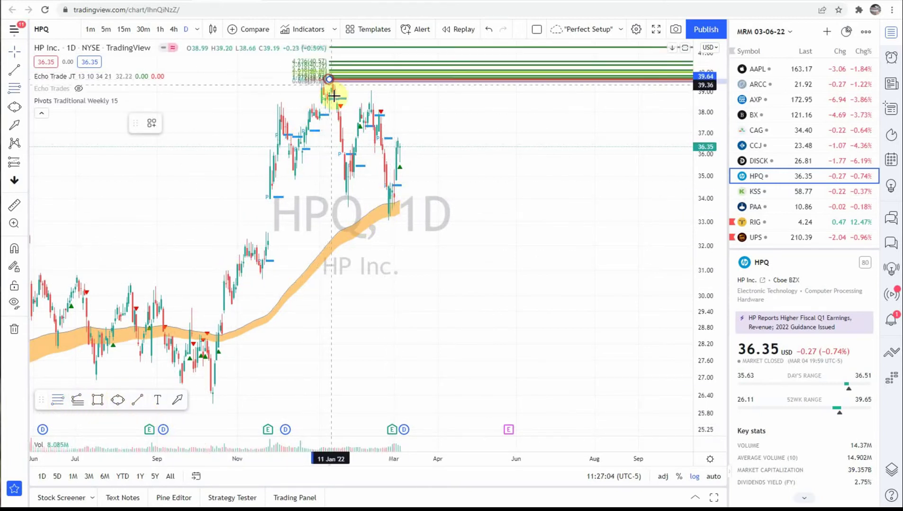
pyautogui.click(388, 221)
pyautogui.click(444, 201)
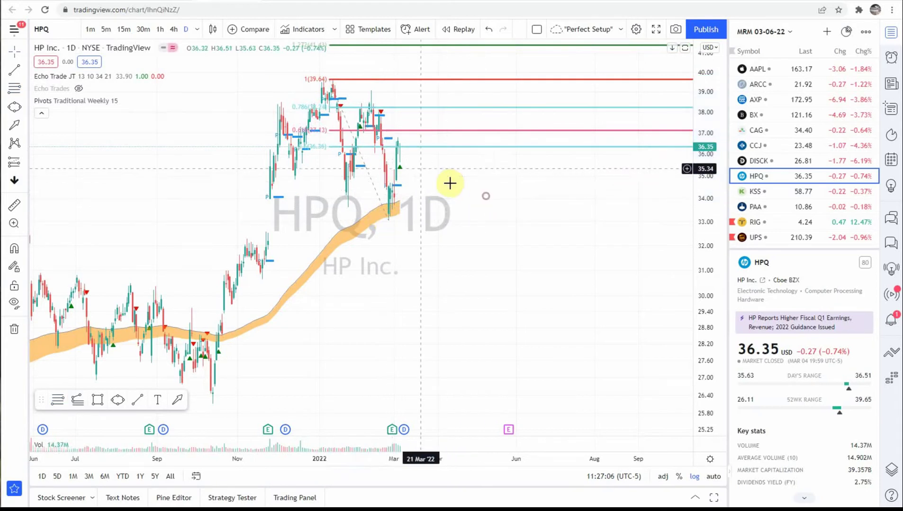
# - Add a horizontal line near 36.76 and sketch a blue upward arrow
pyautogui.click(133, 401)
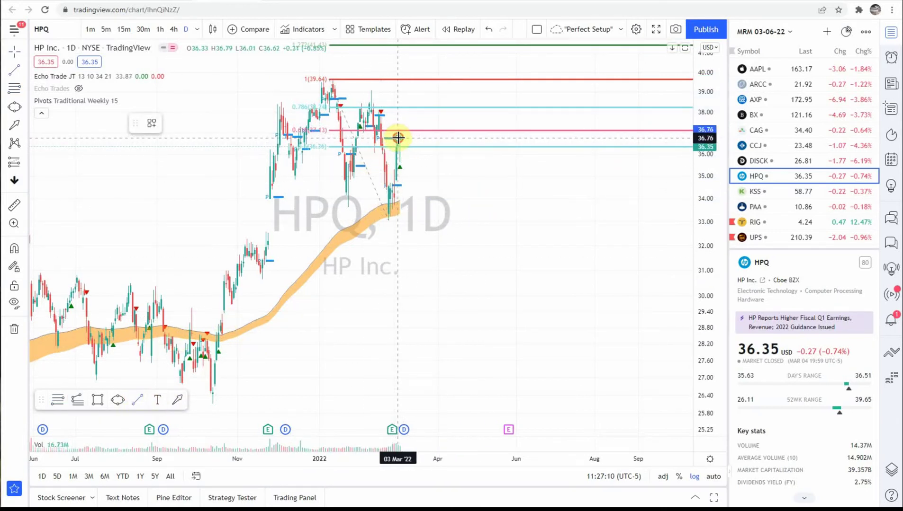
pyautogui.moveTo(398, 137); pyautogui.dragTo(527, 137)
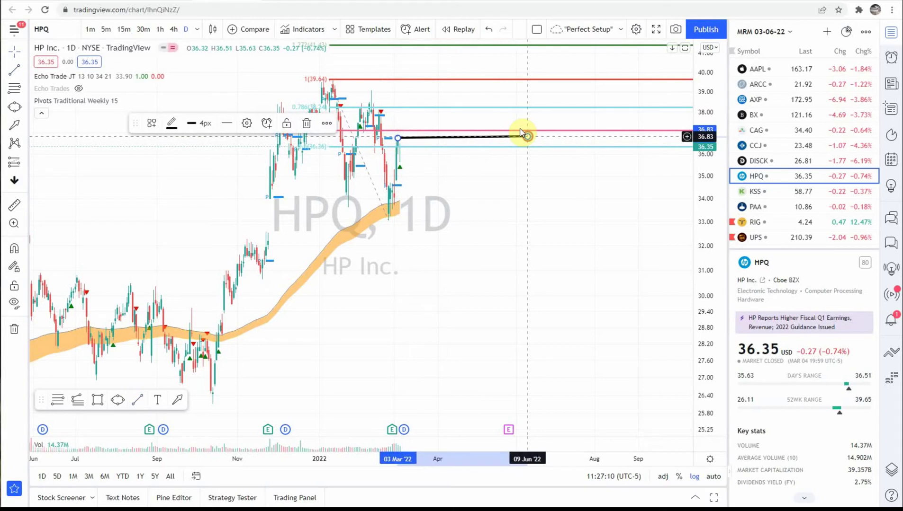
pyautogui.click(177, 400)
pyautogui.moveTo(403, 161)
pyautogui.mouseDown()
pyautogui.moveTo(429, 121)
pyautogui.moveTo(413, 113)
pyautogui.mouseUp()
pyautogui.click(506, 156)
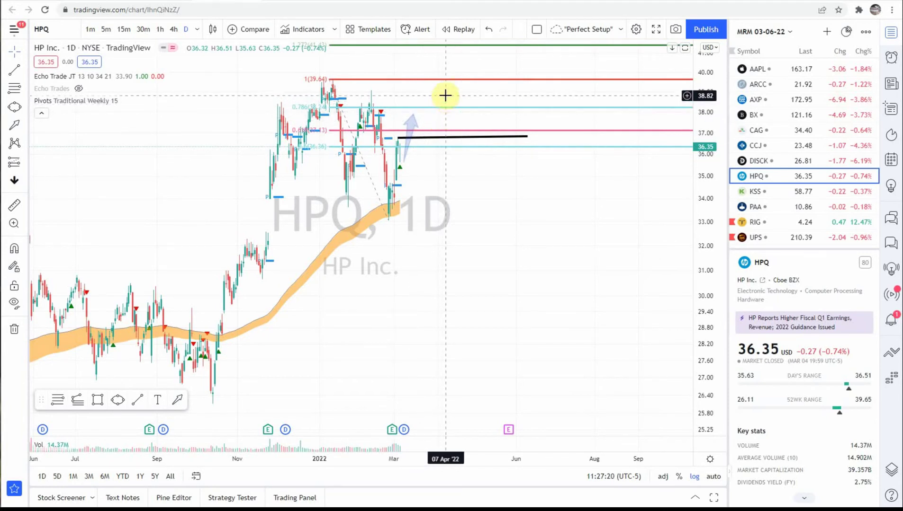
# - Reveal the extension levels and draw a large blue arrow toward 2.272 (48.00), then open KSS
pyautogui.moveTo(701, 74); pyautogui.dragTo(709, 141)
pyautogui.moveTo(597, 241); pyautogui.dragTo(591, 303)
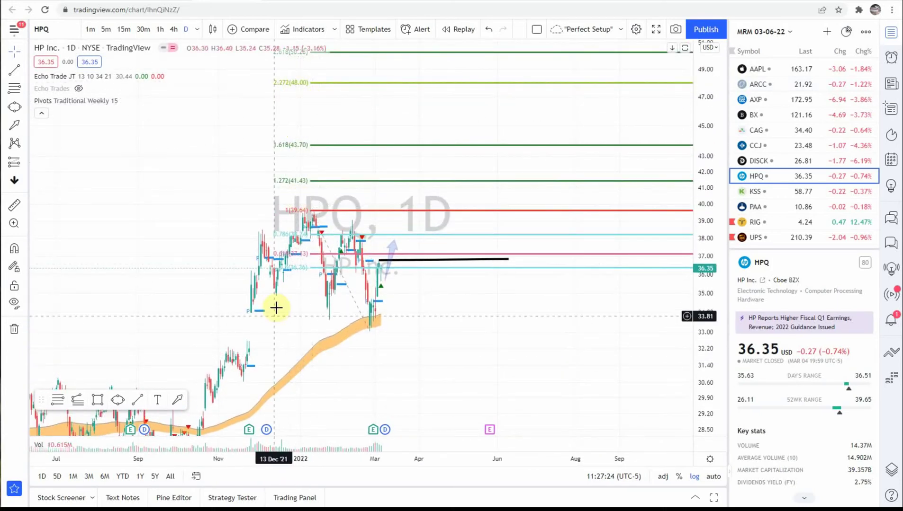
pyautogui.click(177, 400)
pyautogui.moveTo(403, 222); pyautogui.dragTo(438, 86)
pyautogui.click(781, 190)
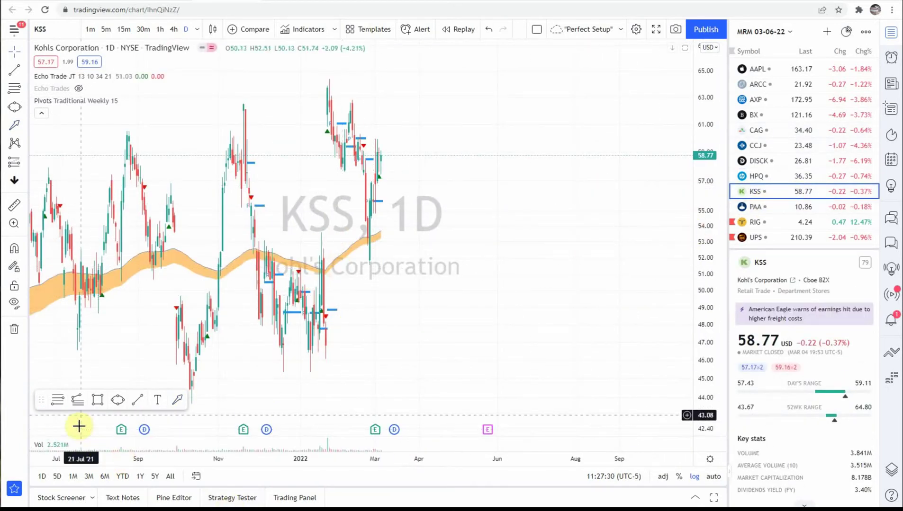
# - Draw a KSS Fibonacci from the 64.41 high to the recent low and compress the scale to show extensions
pyautogui.click(327, 78)
pyautogui.click(370, 266)
pyautogui.click(463, 210)
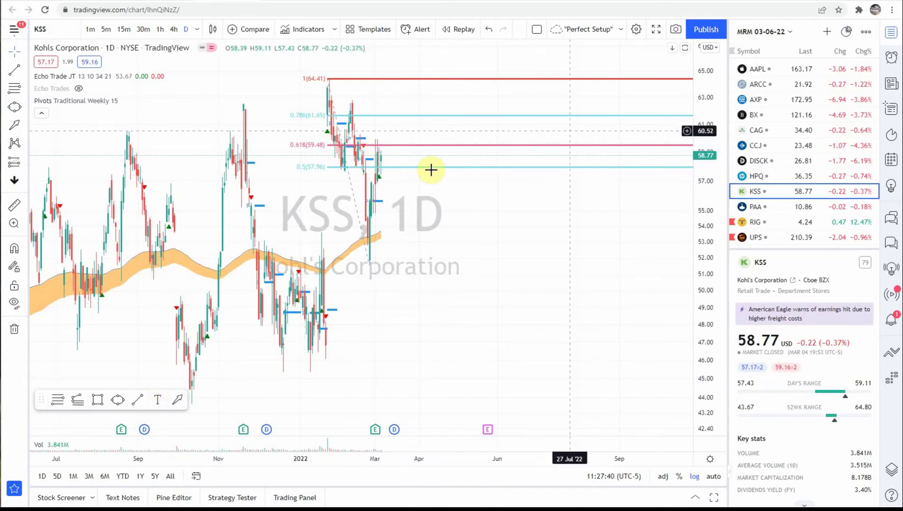
pyautogui.moveTo(705, 102); pyautogui.dragTo(729, 262)
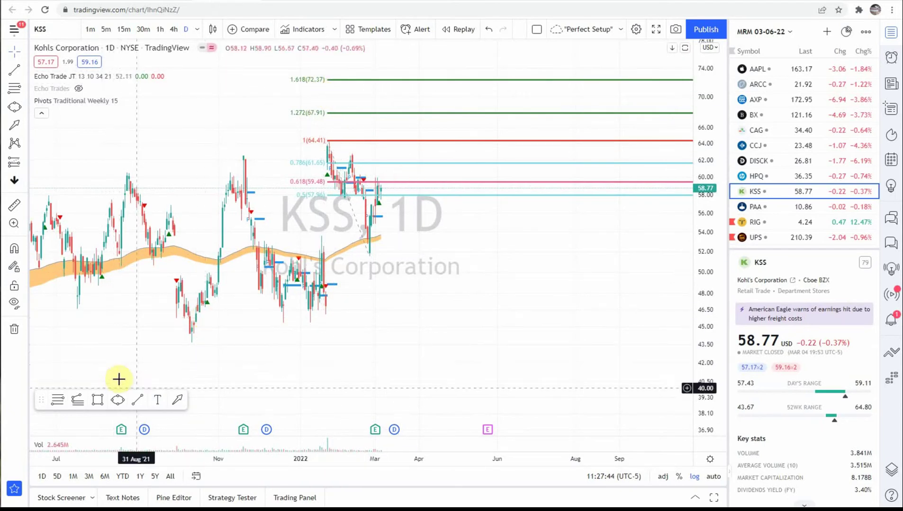
# - Draw a blue arrow up toward the 1.618 (72.37) level, then open PAA
pyautogui.click(175, 402)
pyautogui.moveTo(395, 191); pyautogui.dragTo(421, 80)
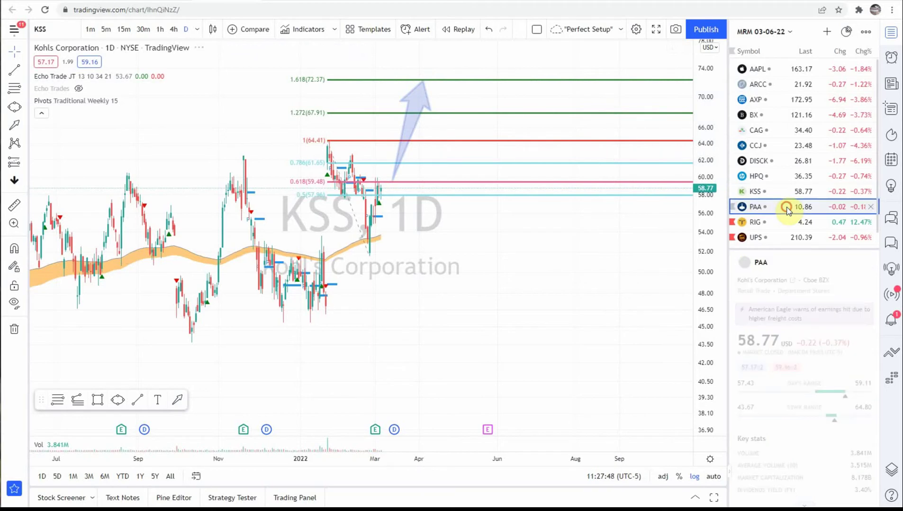
pyautogui.click(786, 208)
# - Draw a PAA Fibonacci from the 12.10 high to the recent low, reveal 1.272 and 1.618, then open RIG
pyautogui.click(99, 401)
pyautogui.click(57, 400)
pyautogui.moveTo(344, 99); pyautogui.dragTo(369, 306)
pyautogui.click(409, 222)
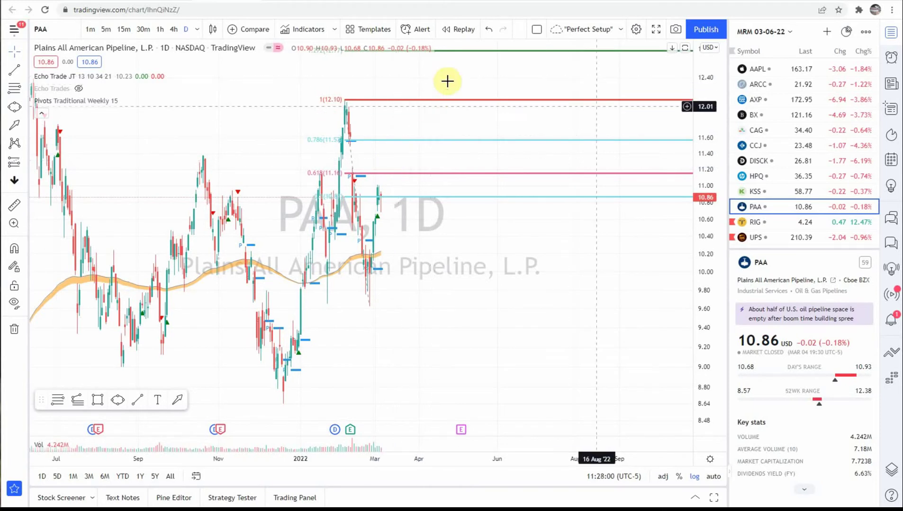
pyautogui.moveTo(718, 101); pyautogui.dragTo(604, 189)
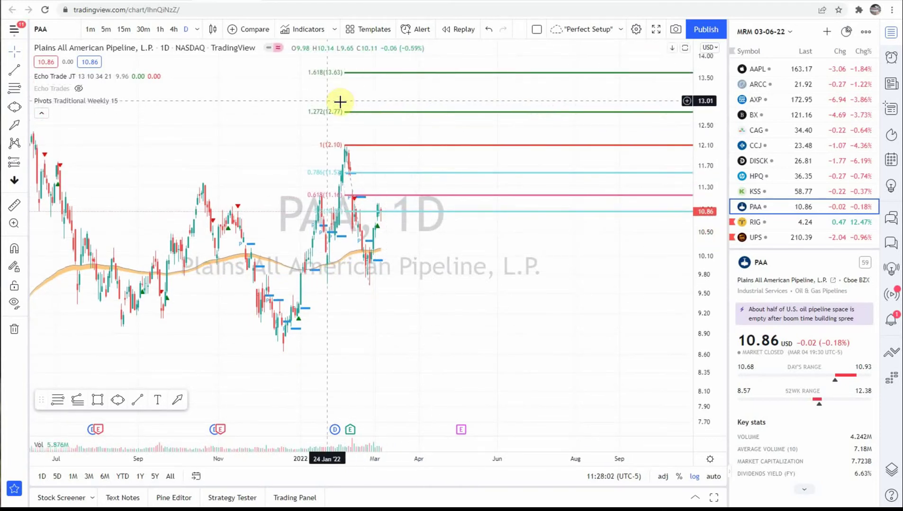
pyautogui.click(779, 222)
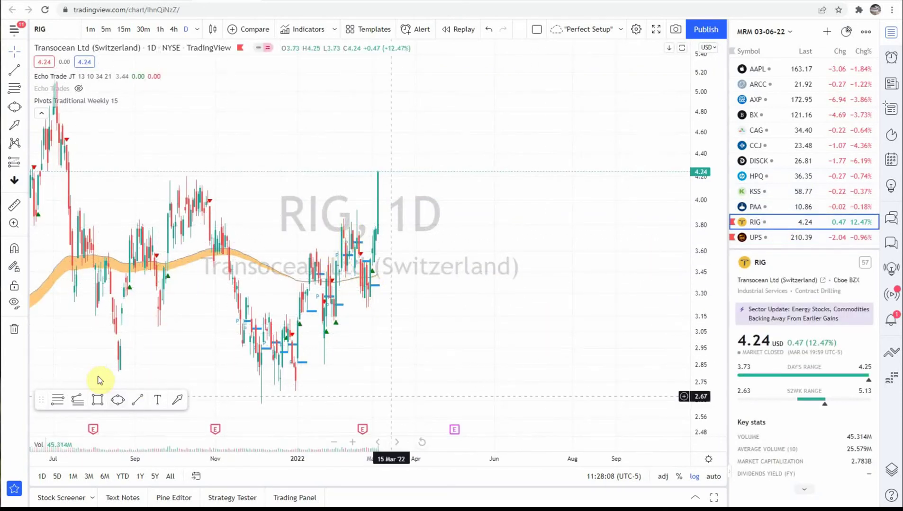
# - Draw a Fibonacci retracement on RIG from the 5.12 high to 2.63, scaling to show extensions up to 1.618 (6.66)
pyautogui.moveTo(254, 458); pyautogui.dragTo(400, 468)
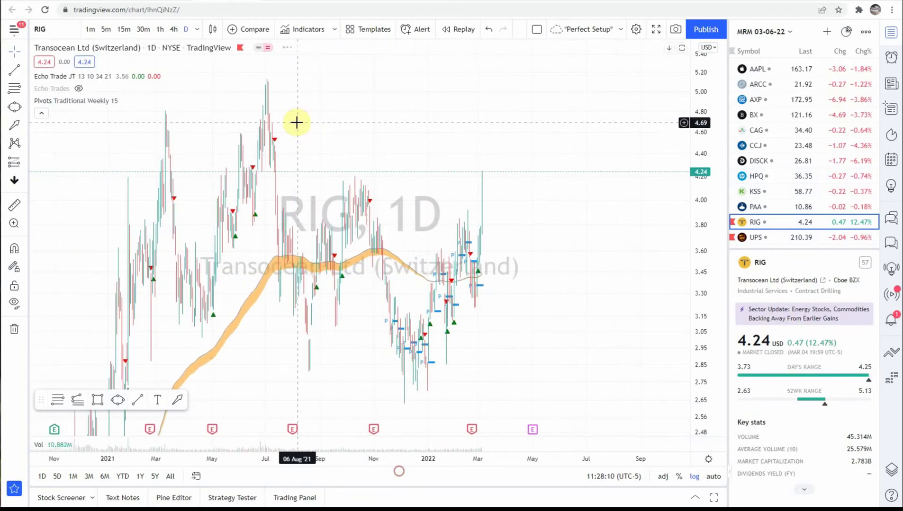
pyautogui.click(59, 399)
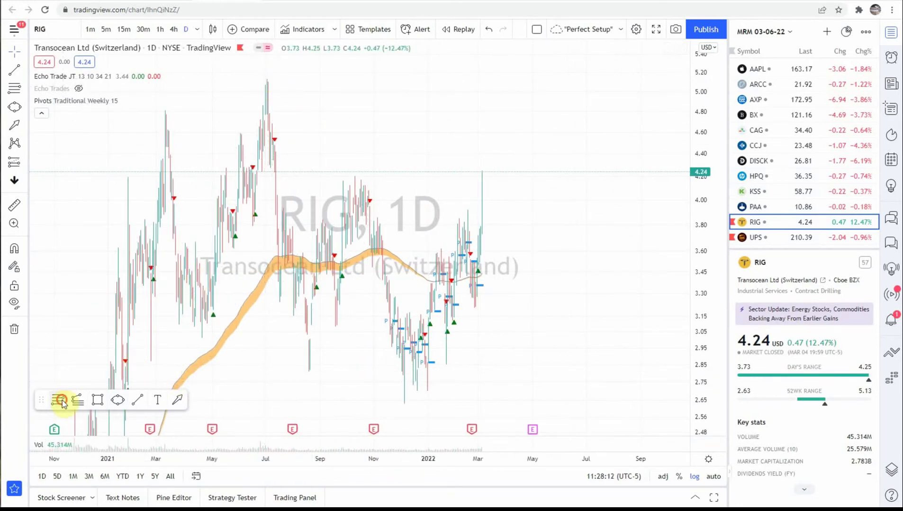
pyautogui.click(266, 79)
pyautogui.click(402, 404)
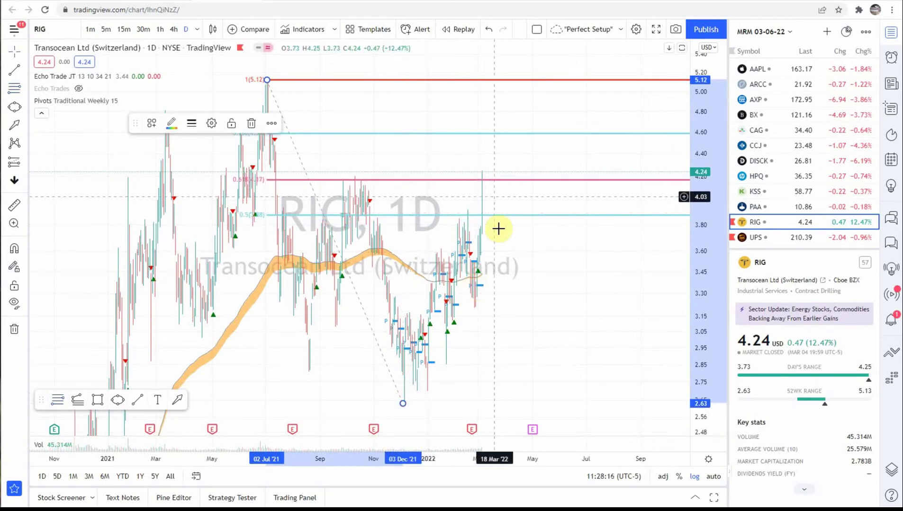
pyautogui.moveTo(691, 125); pyautogui.dragTo(716, 235)
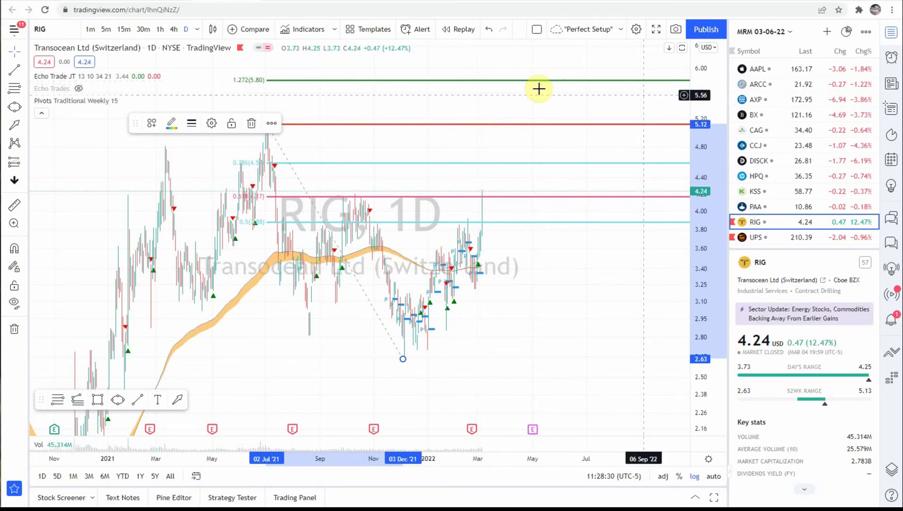
pyautogui.moveTo(701, 89); pyautogui.dragTo(700, 203)
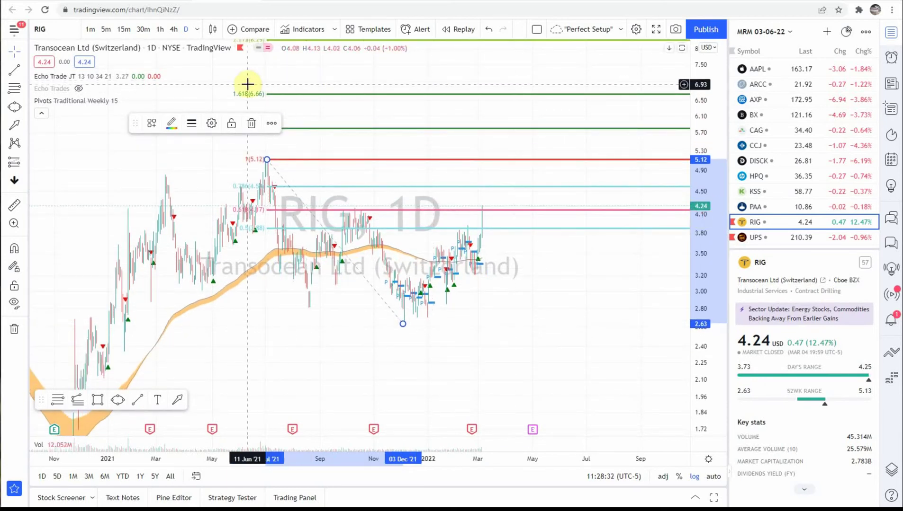
# - Deselect the drawing and switch to the UPS chart from the watchlist
pyautogui.click(526, 326)
pyautogui.scroll(-1, 774, 222)
pyautogui.click(782, 219)
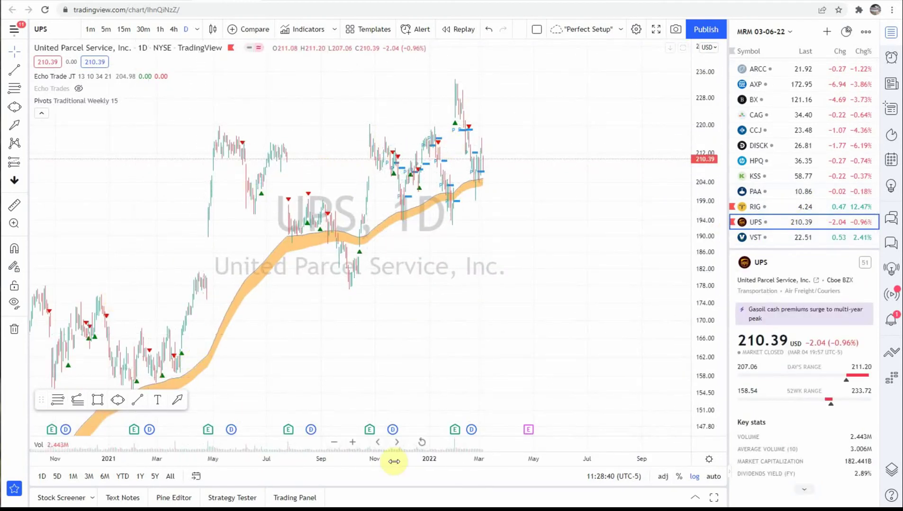
# - Draw a Fibonacci retracement on UPS from the 233.83 peak to 198.95
pyautogui.moveTo(394, 462); pyautogui.dragTo(406, 459)
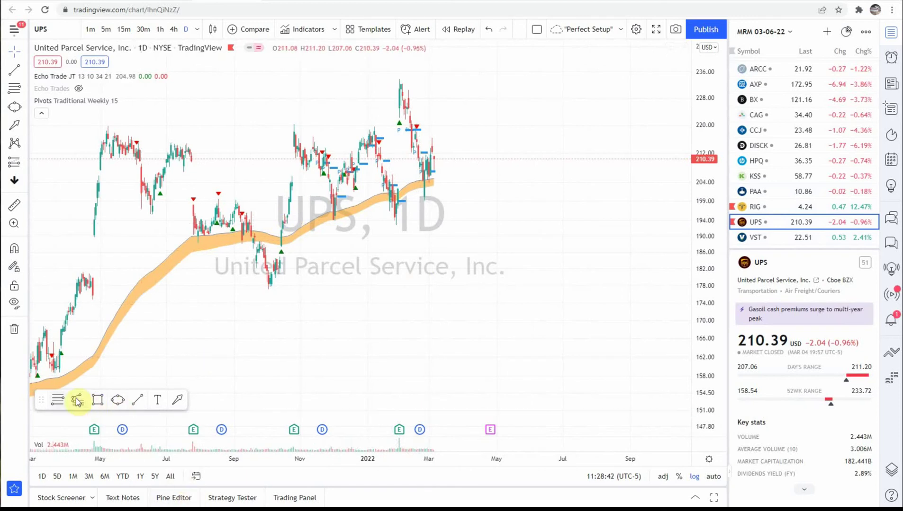
pyautogui.click(398, 78)
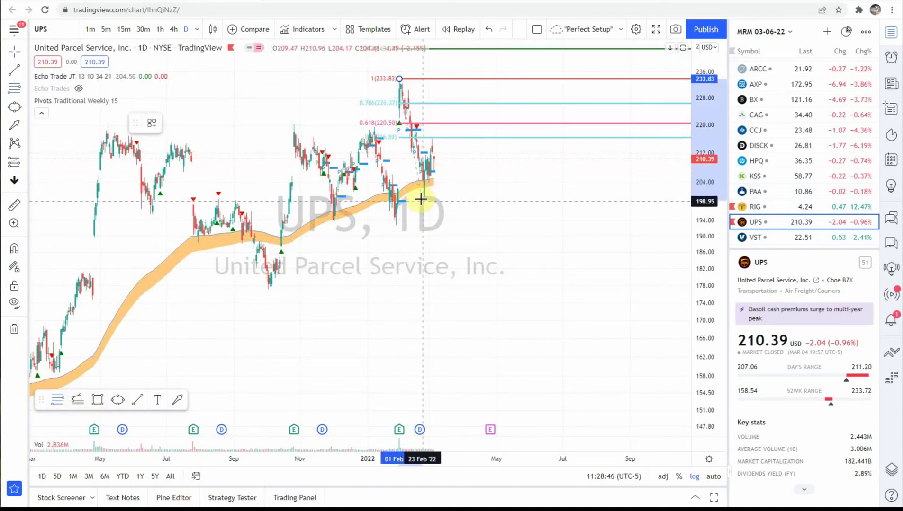
pyautogui.click(426, 201)
# - Draw a blue upward projection arrow from the recent UPS bars
pyautogui.moveTo(548, 140); pyautogui.dragTo(545, 197)
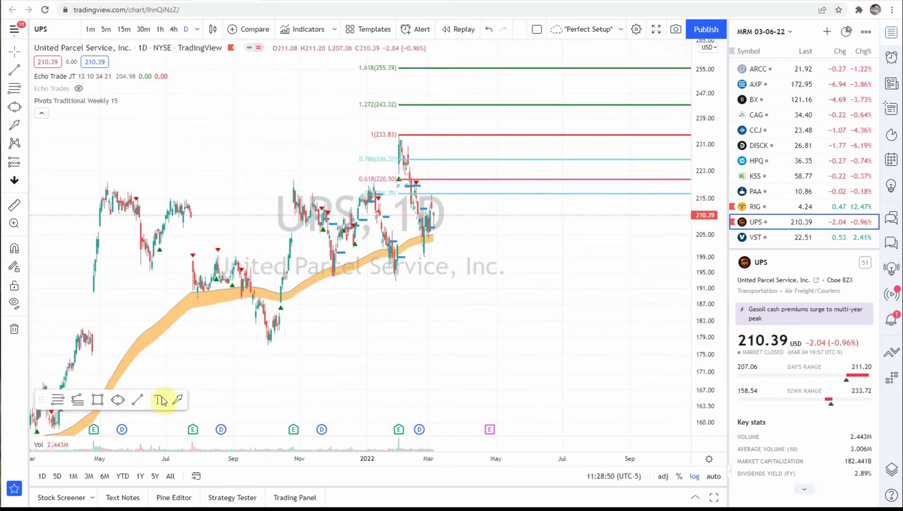
pyautogui.click(176, 401)
pyautogui.moveTo(435, 219)
pyautogui.mouseDown()
pyautogui.moveTo(452, 163)
pyautogui.moveTo(448, 170)
pyautogui.mouseUp()
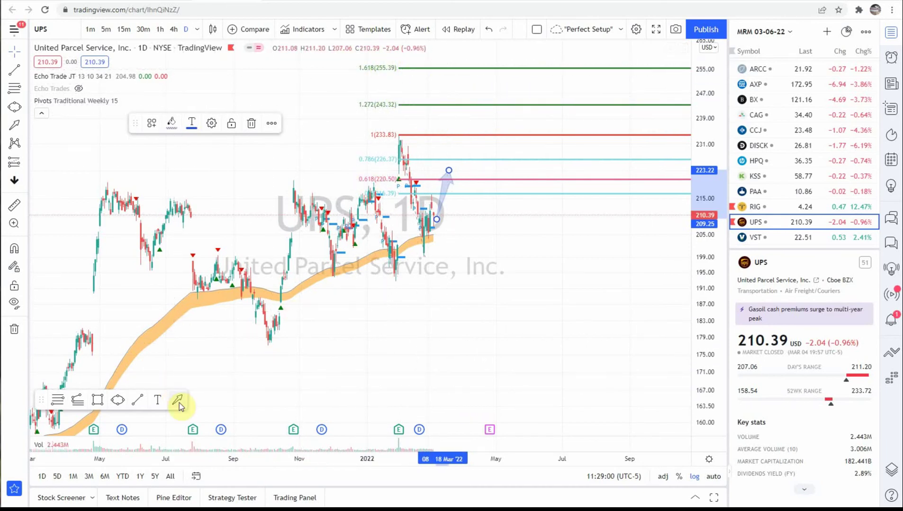
# - On the VST chart, draw a Fibonacci retracement from the 22.95 high to the recent low
pyautogui.click(790, 238)
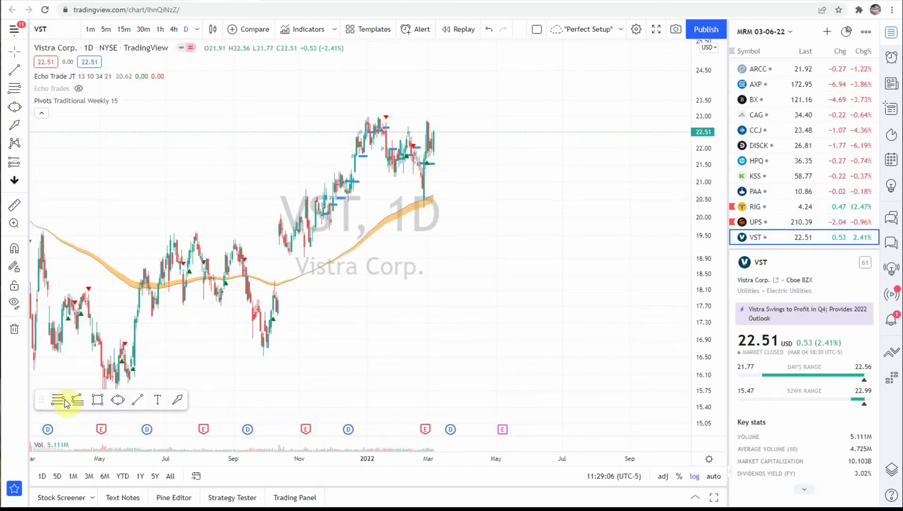
pyautogui.click(378, 117)
pyautogui.click(424, 202)
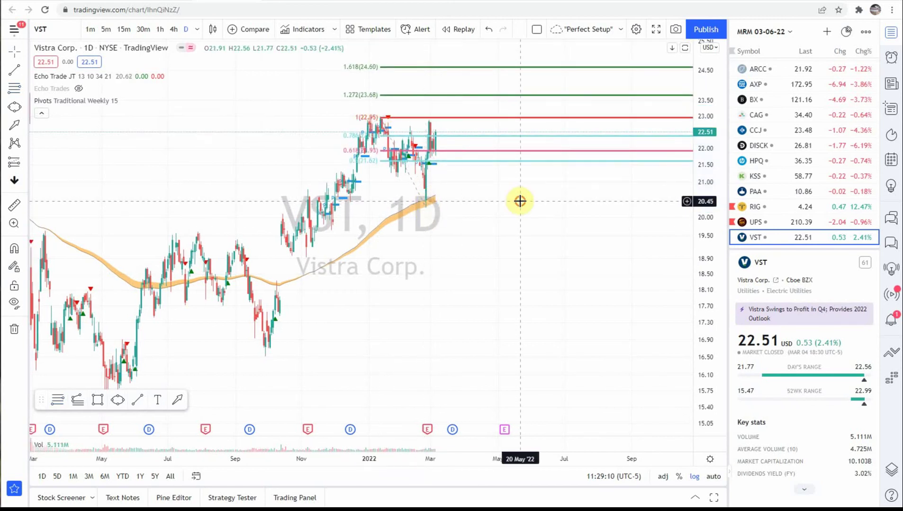